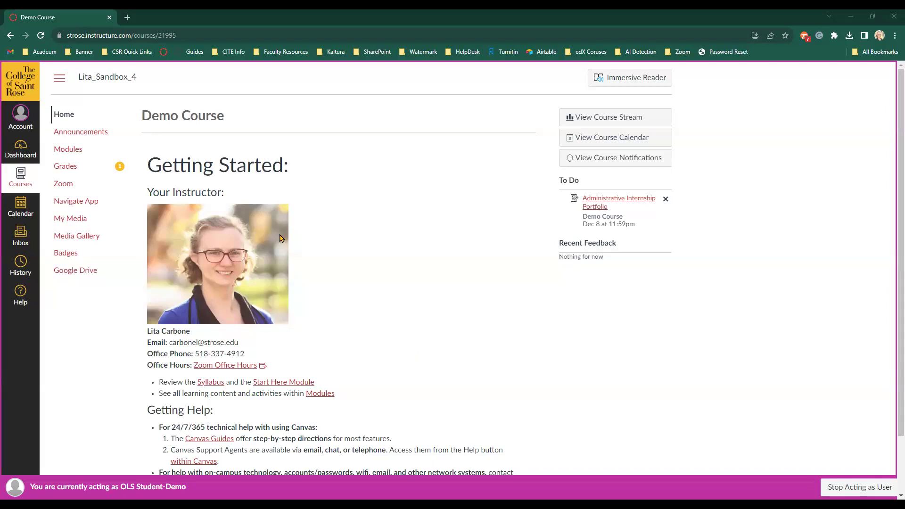
# From Canvas Modules, open EDA 546/547 Demo and load its Watermark assignment in a new window
pyautogui.press('Tab')
pyautogui.press('Return')
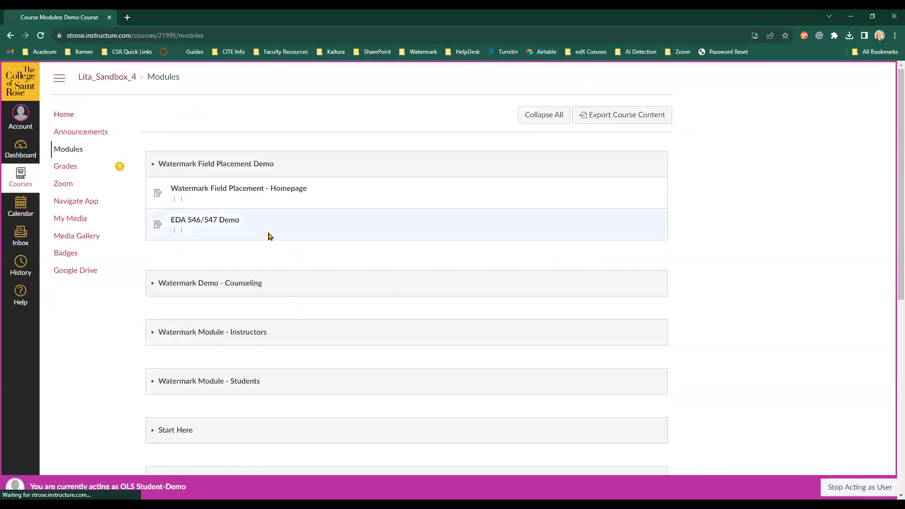
pyautogui.click(183, 224)
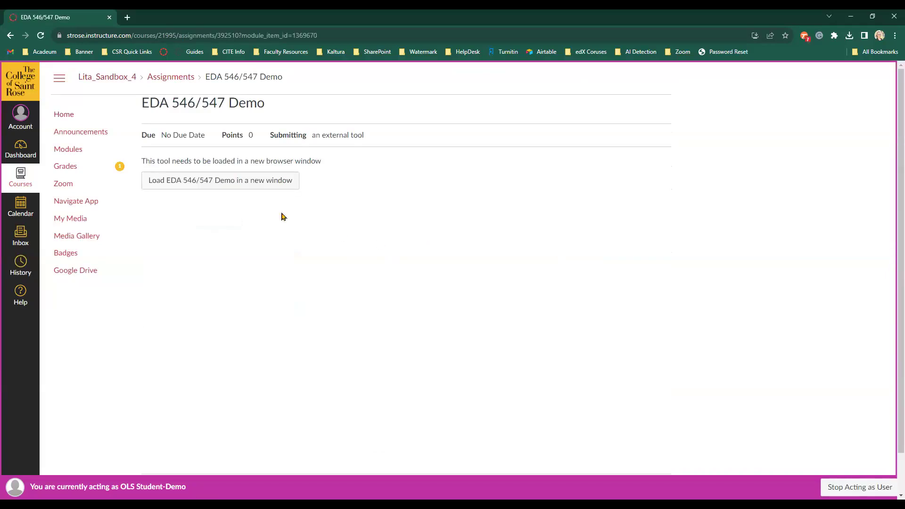
pyautogui.click(255, 187)
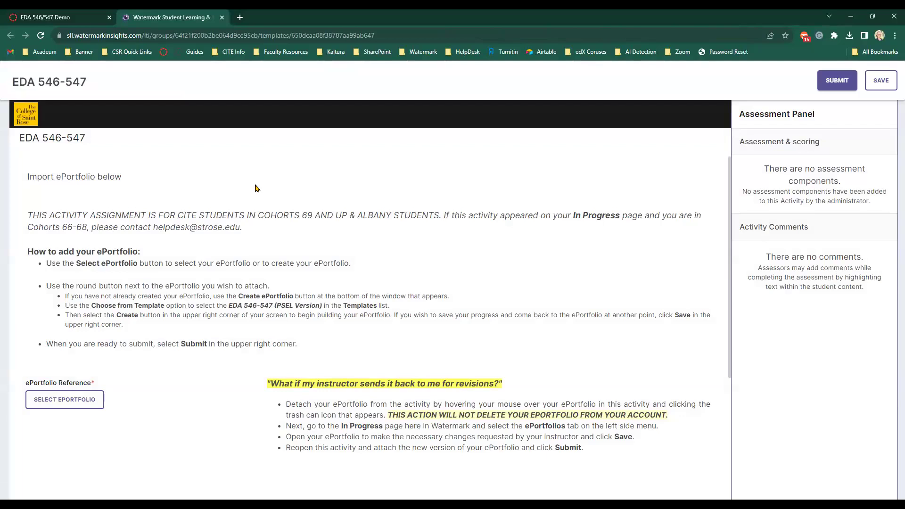
# Create 'My EDA 546/547 ePortfolio' from the EDA 546-547 (PSEL Version) template
pyautogui.click(97, 407)
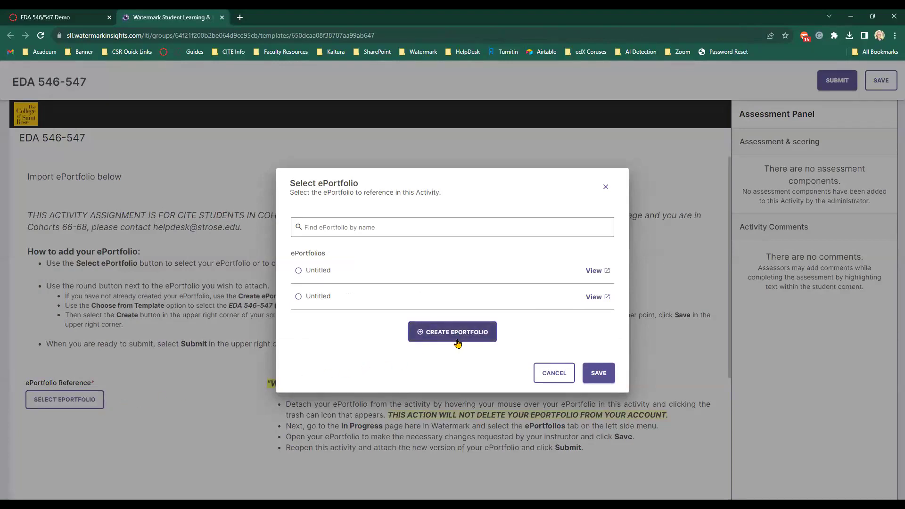
pyautogui.click(457, 341)
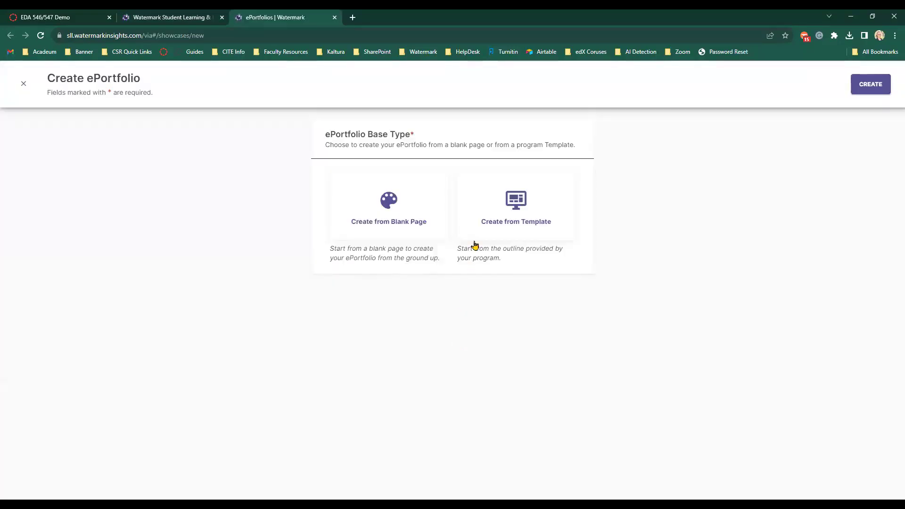
pyautogui.click(501, 204)
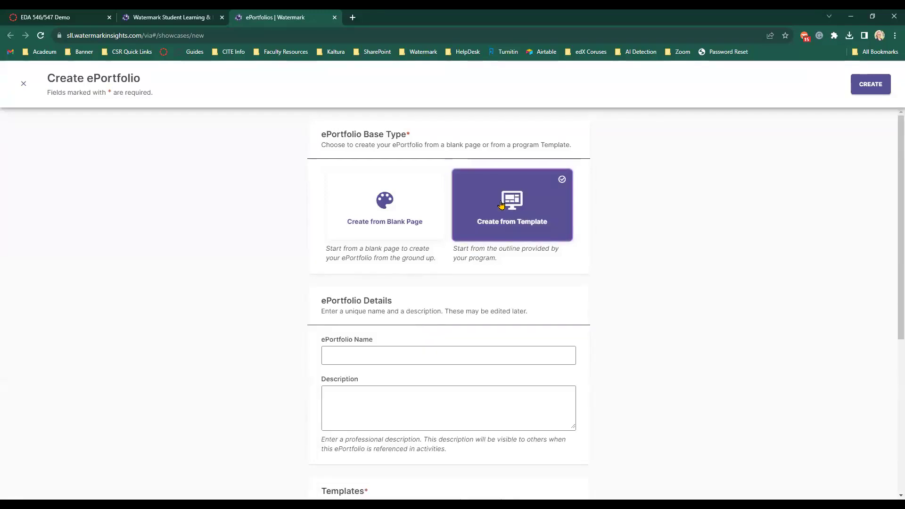
pyautogui.click(493, 355)
pyautogui.write('My ')
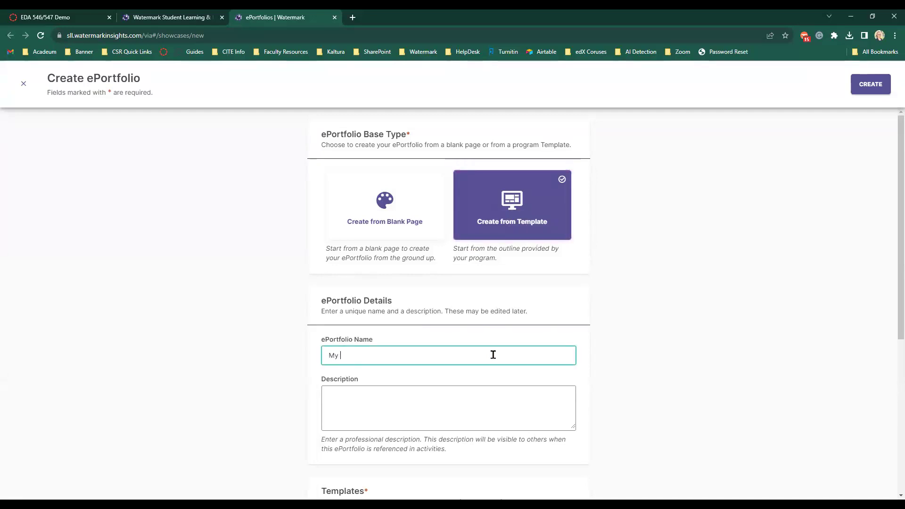
pyautogui.write('EDA 546/547 ePortfolio')
pyautogui.click(476, 436)
pyautogui.scroll(-5, 483, 413)
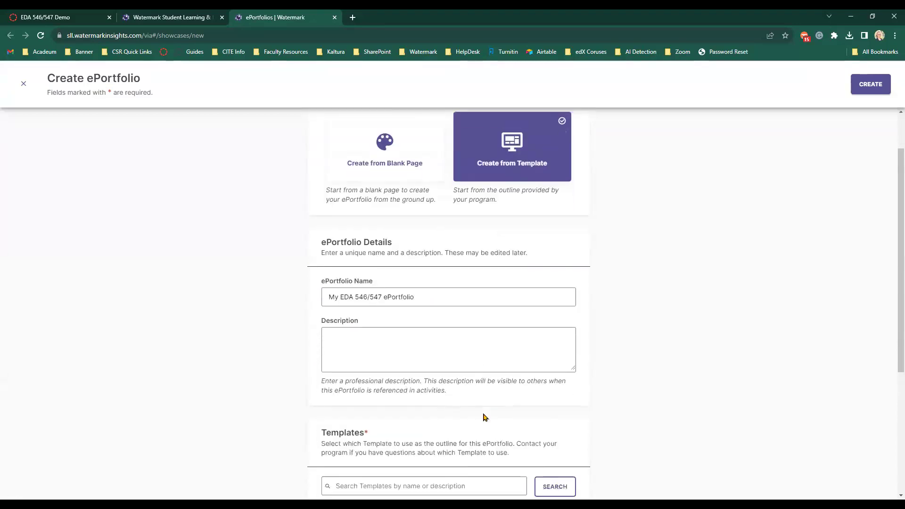
pyautogui.scroll(-1, 485, 417)
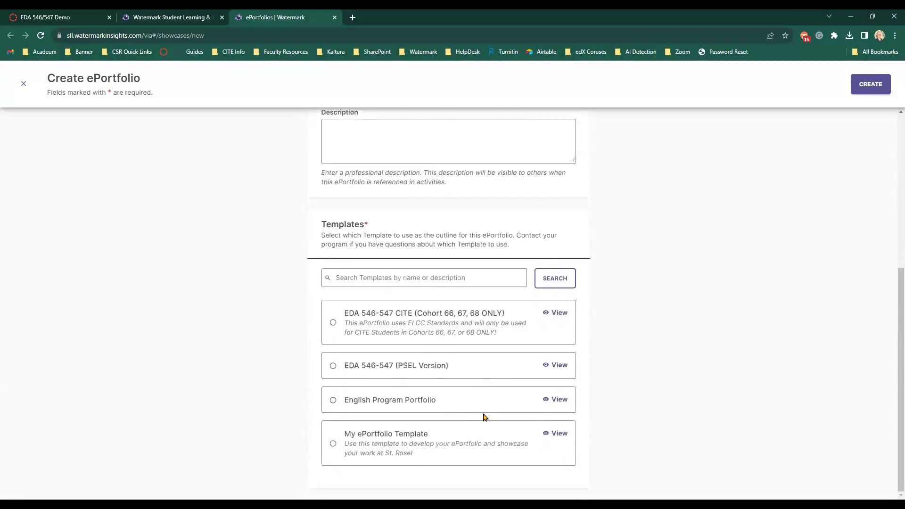
pyautogui.click(404, 369)
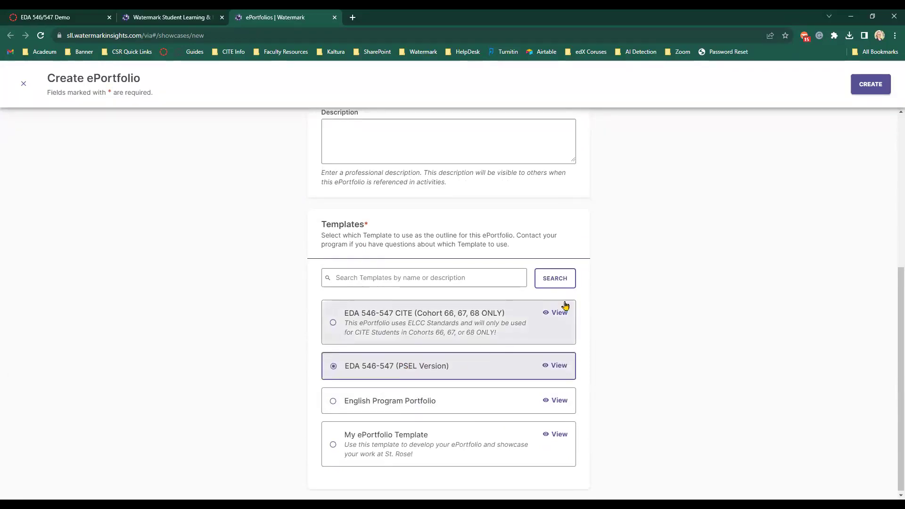
pyautogui.click(871, 89)
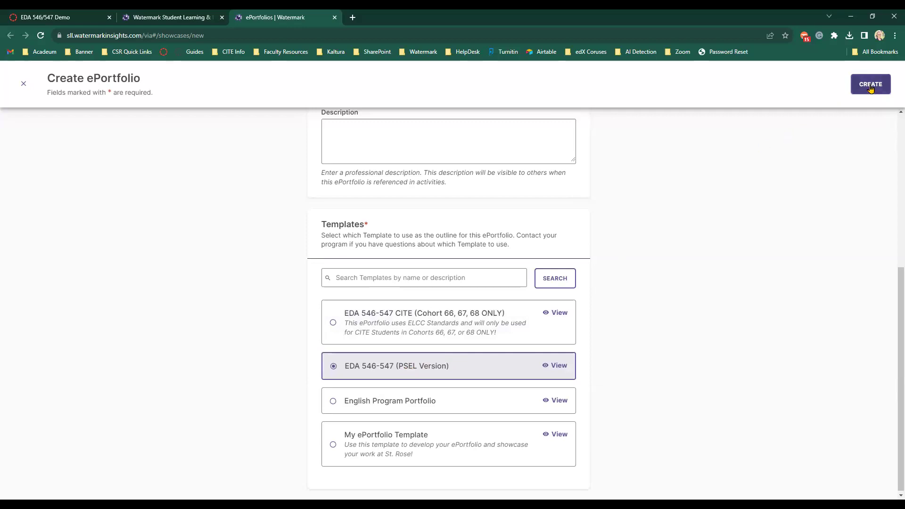
# Go to the Section 3: Monthly Logs page and start adding files to its journal entries upload
pyautogui.scroll(-4, 333, 249)
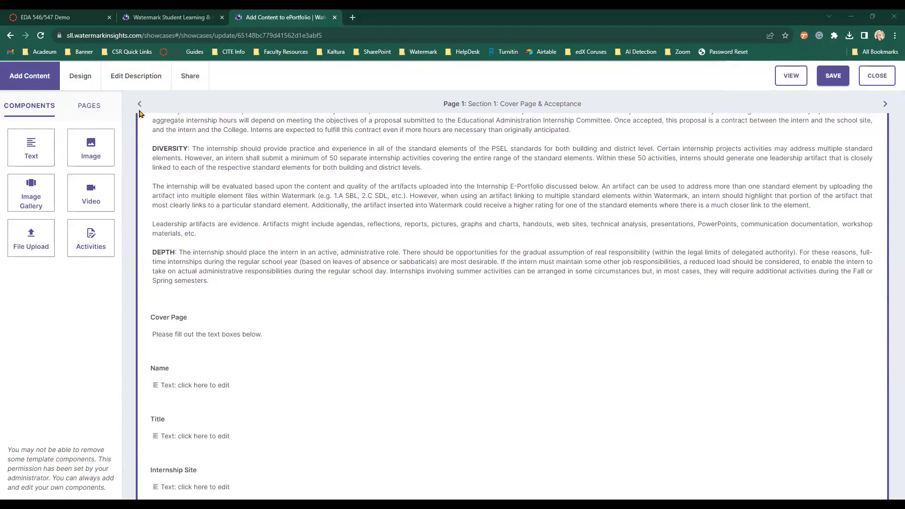
pyautogui.click(94, 107)
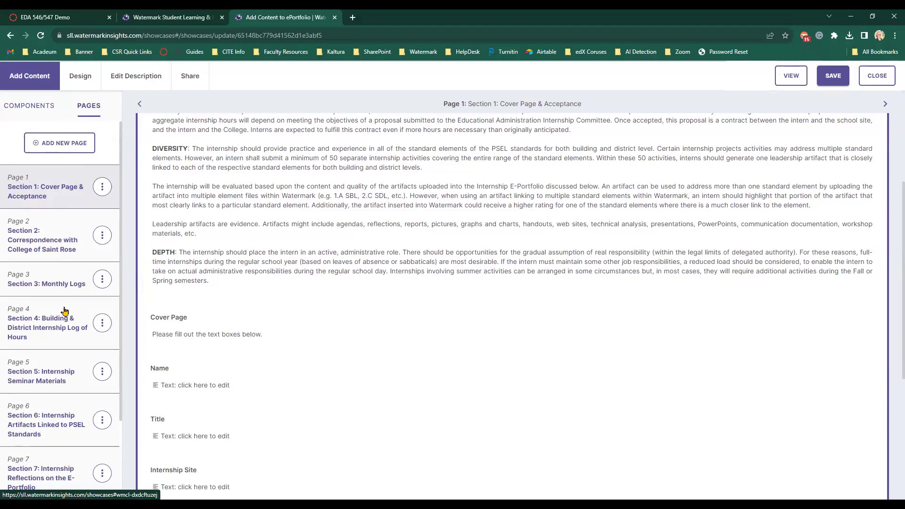
pyautogui.click(52, 414)
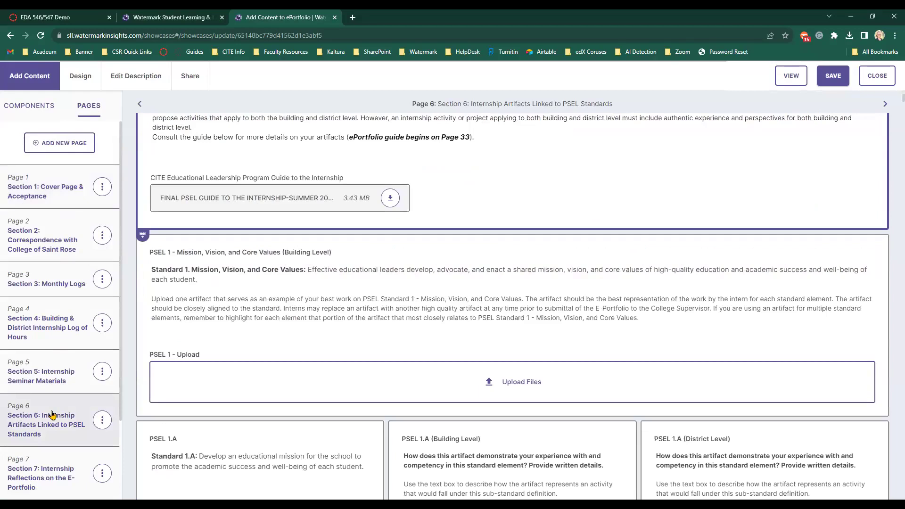
pyautogui.click(64, 284)
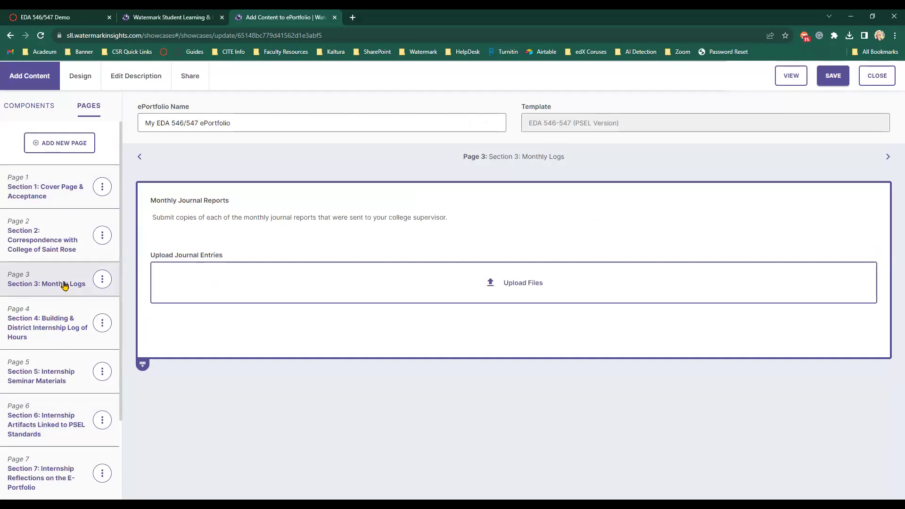
pyautogui.click(510, 281)
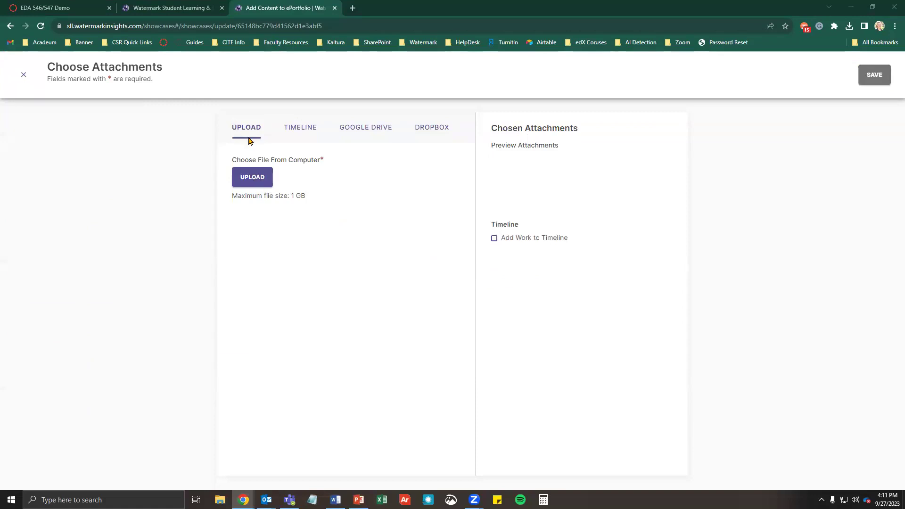
# Upload TEST DOCUMENT.docx from the Documents folder to the monthly journal entries
pyautogui.click(251, 182)
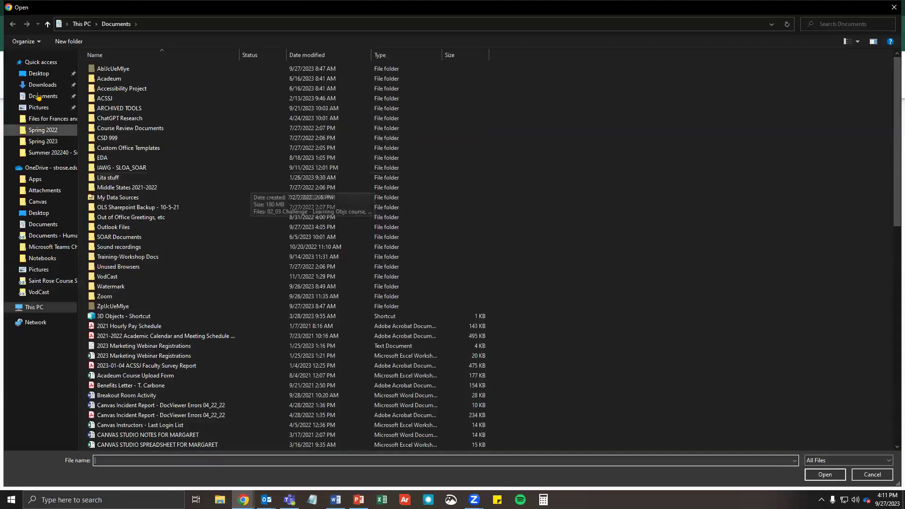
pyautogui.click(38, 96)
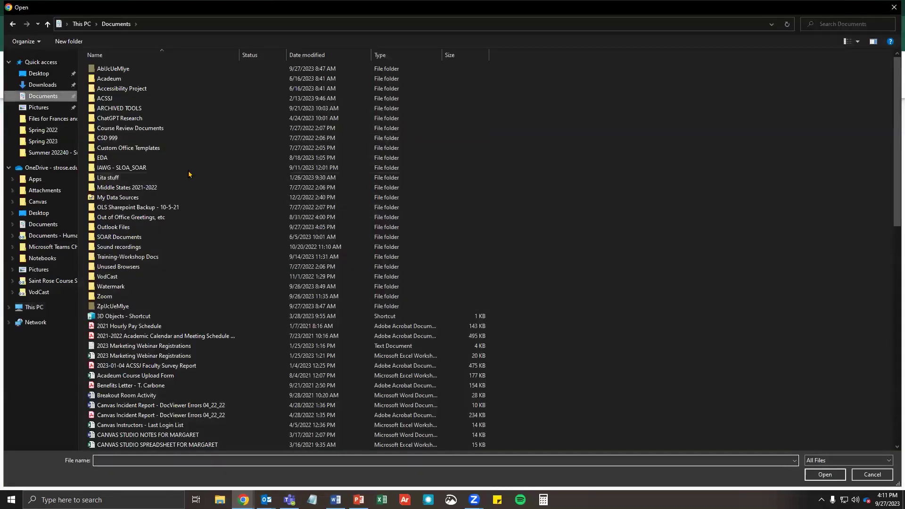
pyautogui.scroll(-2, 196, 179)
pyautogui.scroll(-15, 195, 179)
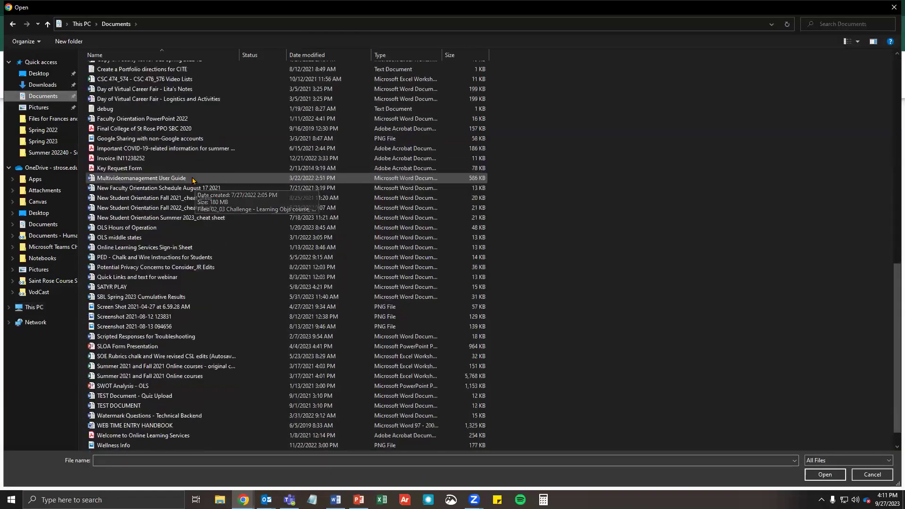
pyautogui.click(132, 386)
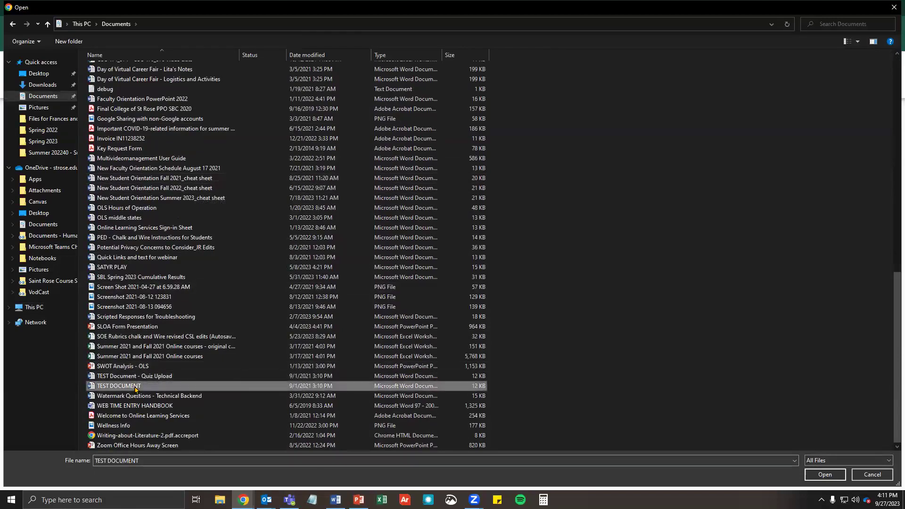
pyautogui.click(825, 479)
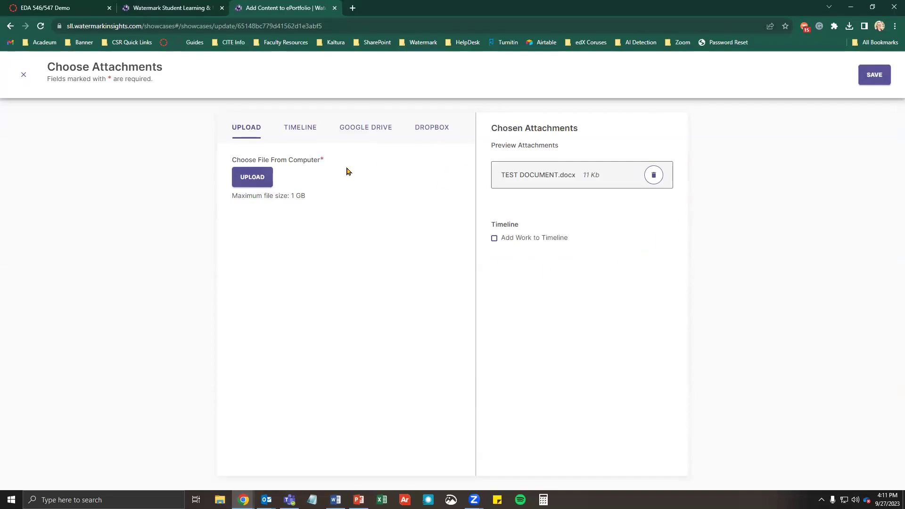
# Add Testing.pdf from Google Drive and save both files to Upload Journal Entries
pyautogui.click(365, 133)
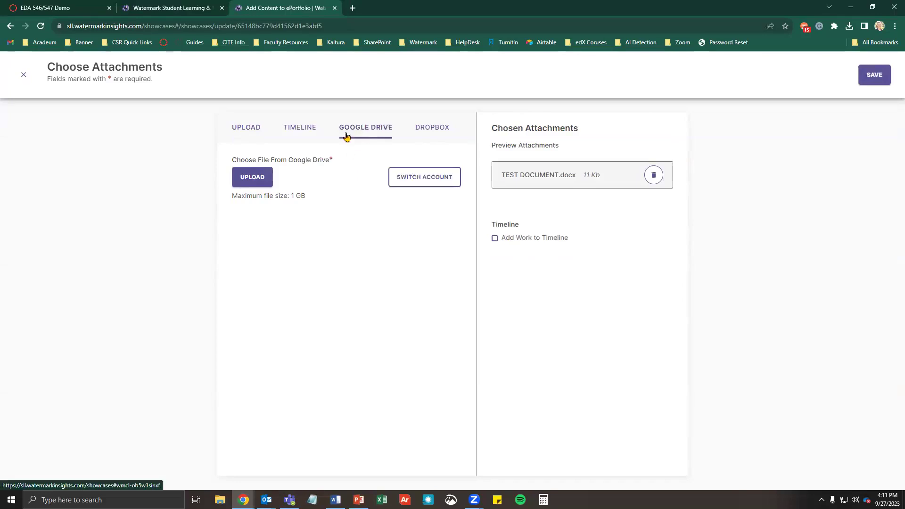
pyautogui.click(253, 178)
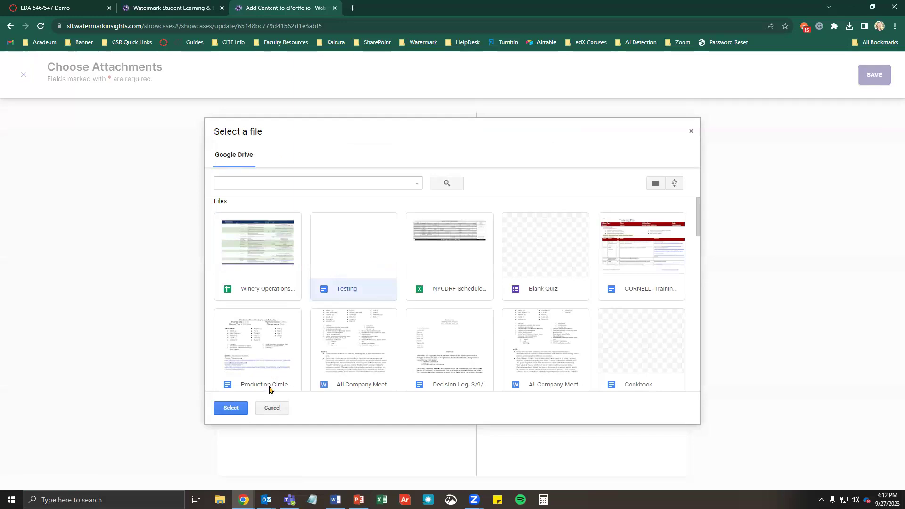
pyautogui.click(236, 408)
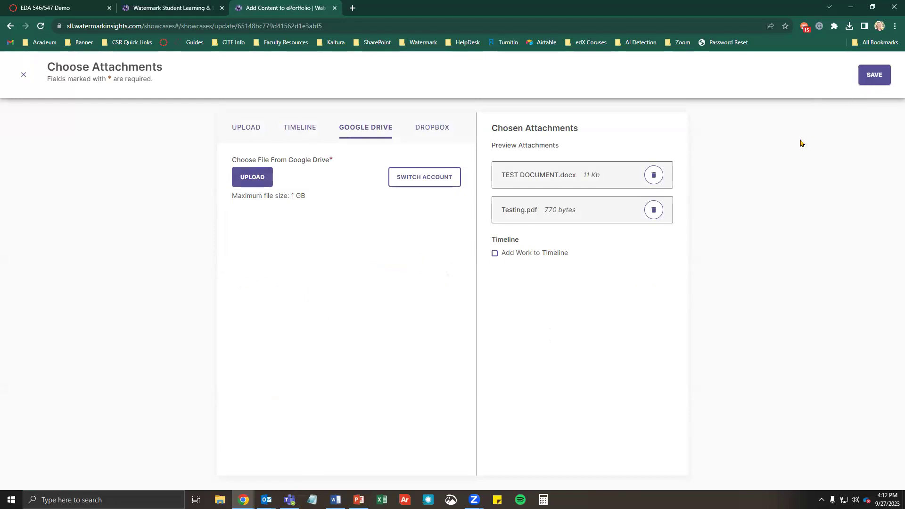
pyautogui.click(870, 81)
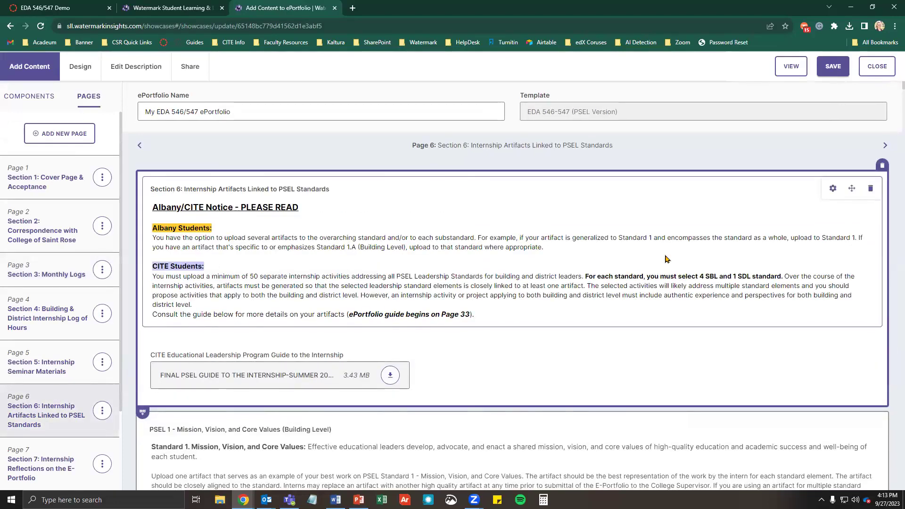
# Scroll down Page 6 to the PSEL 1 - Mission, Vision, and Core Values upload area
pyautogui.scroll(-2, 665, 258)
pyautogui.scroll(-3, 666, 258)
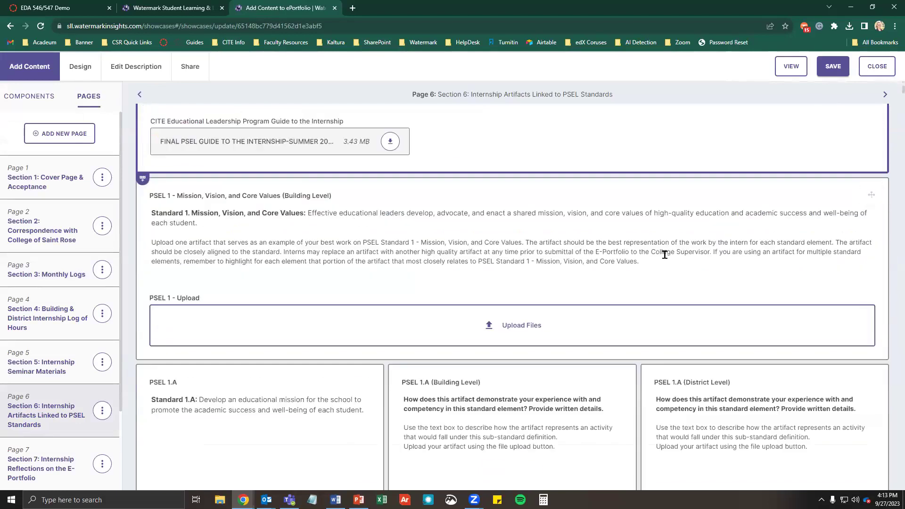
pyautogui.scroll(-1, 665, 254)
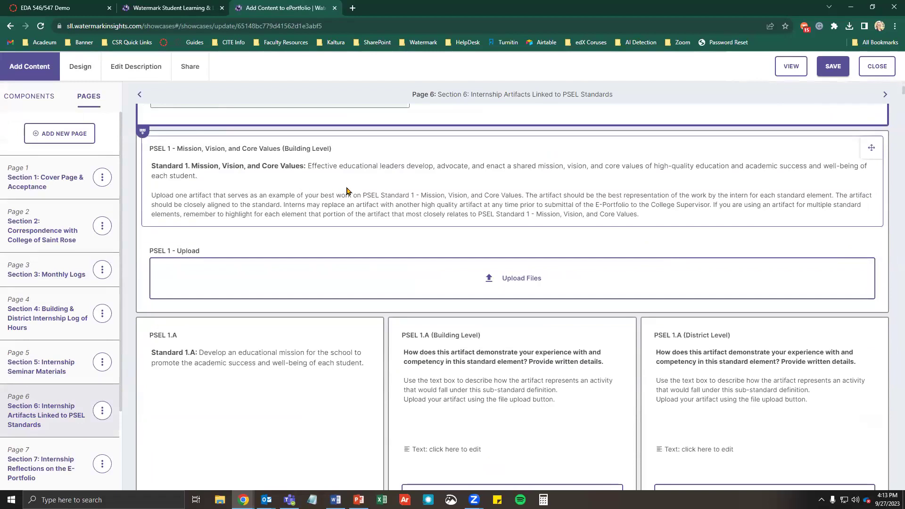
# Attach Testing.pdf from Google Drive to the PSEL 1 upload block and save it
pyautogui.click(529, 279)
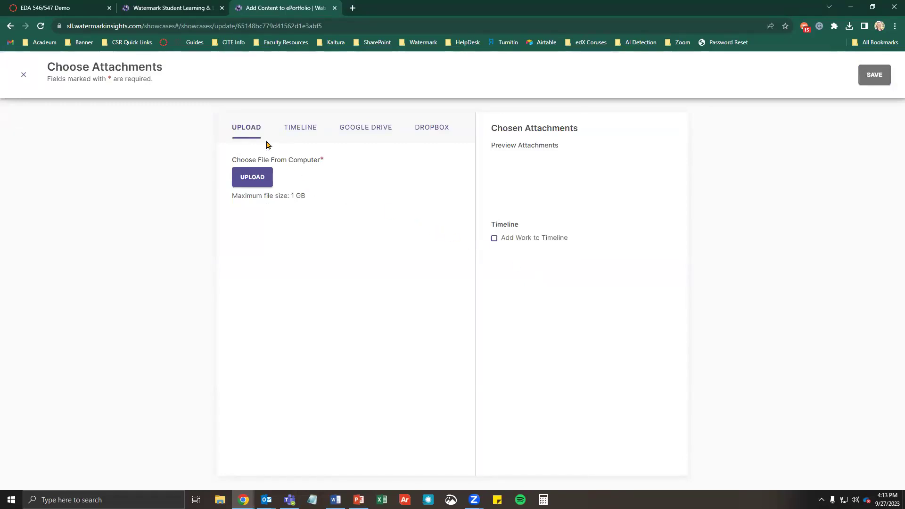
pyautogui.click(371, 134)
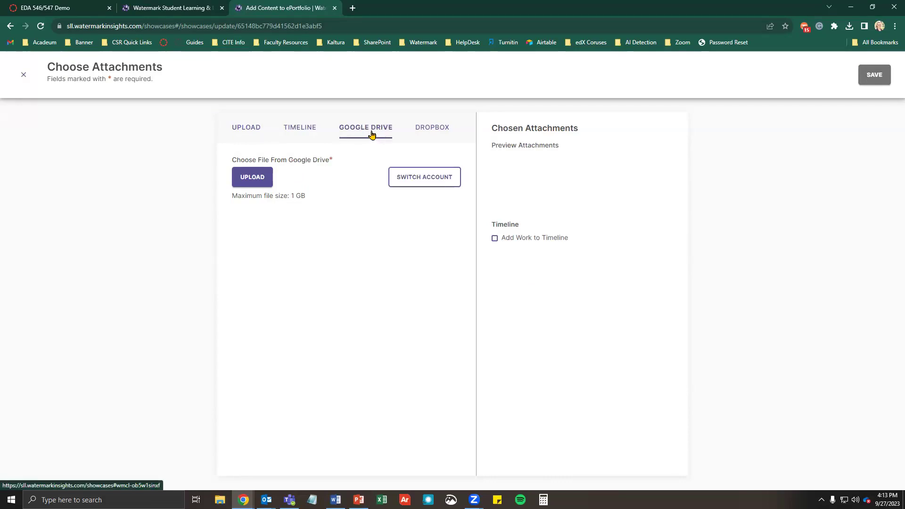
pyautogui.click(247, 182)
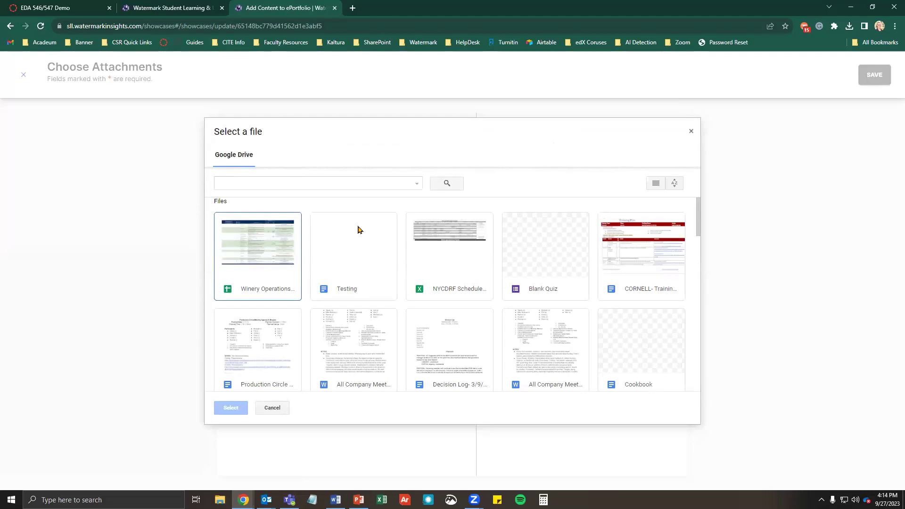
pyautogui.click(359, 230)
pyautogui.click(239, 409)
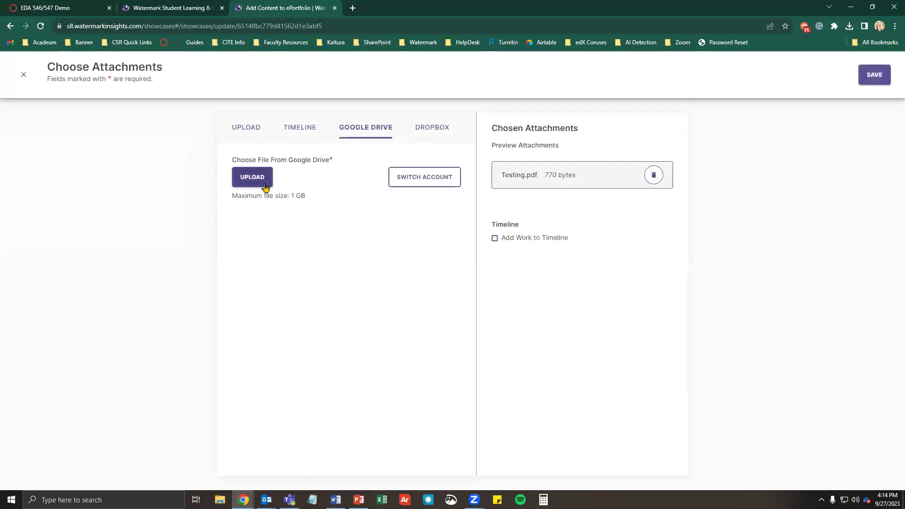
pyautogui.click(872, 77)
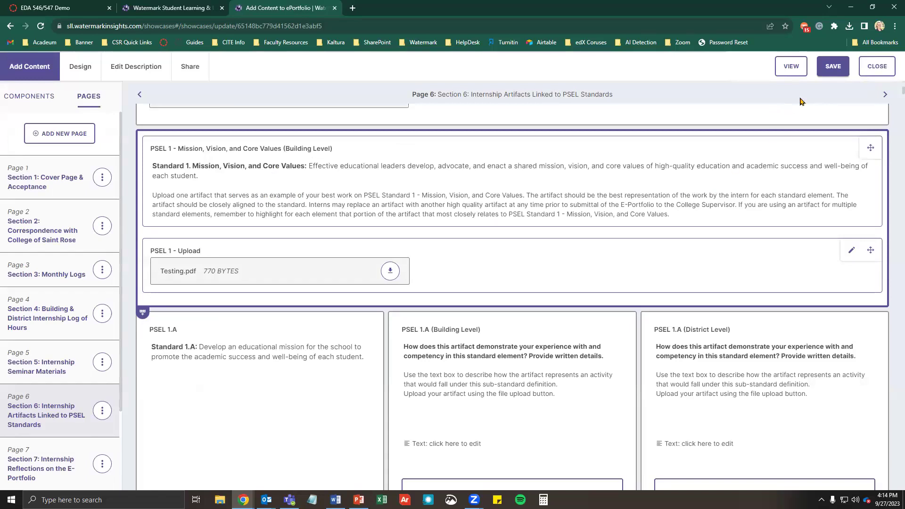
# Save the ePortfolio and close the Watermark tabs to return to the Canvas assignment
pyautogui.click(832, 70)
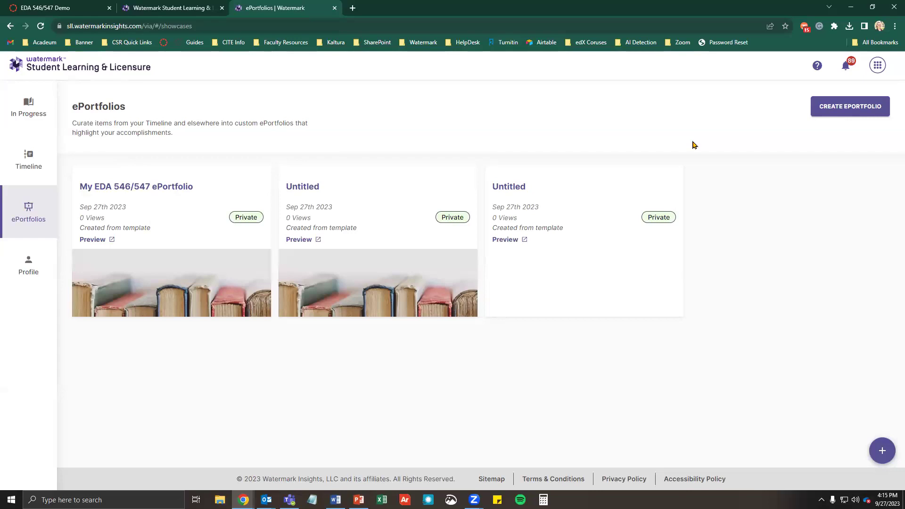
pyautogui.hotkey('ctrl', 'w')
pyautogui.hotkey('ctrl', 'w')
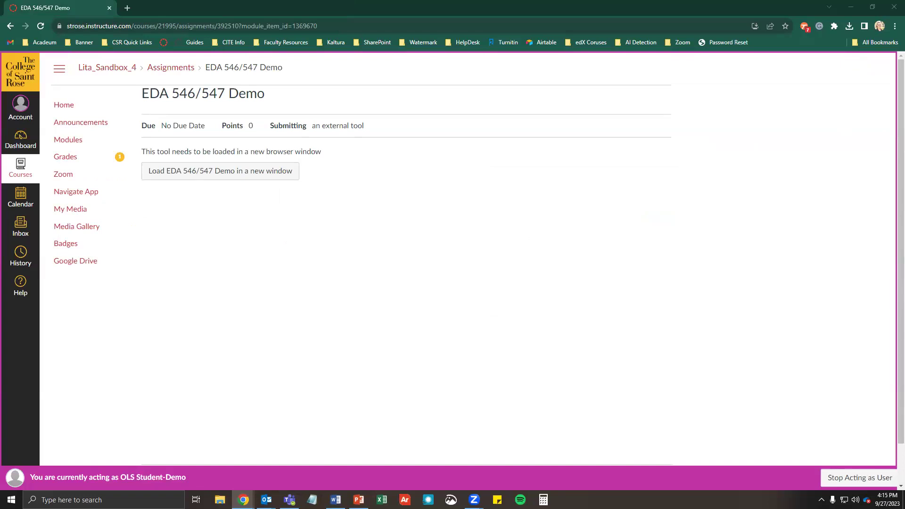
# Relaunch the EDA 546/547 Demo activity and review My EDA 546/547 ePortfolio in the editor before closing it
pyautogui.click(277, 178)
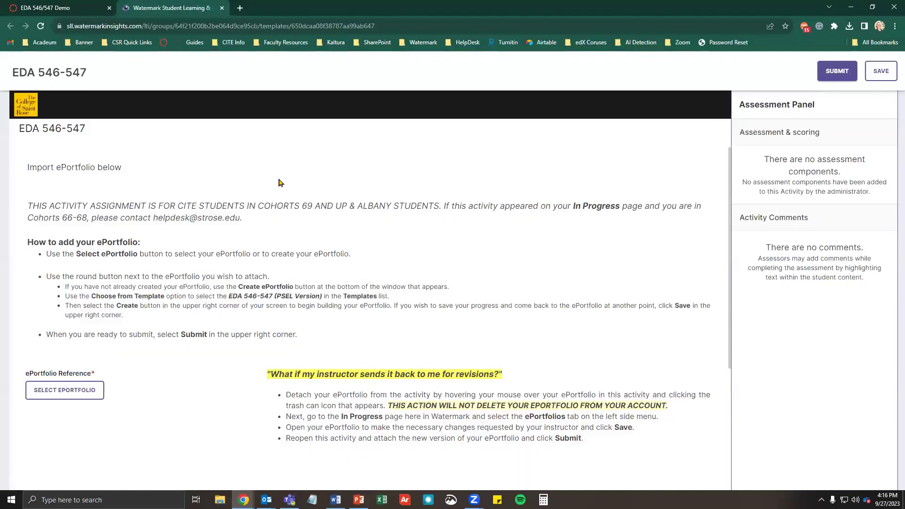
pyautogui.click(92, 394)
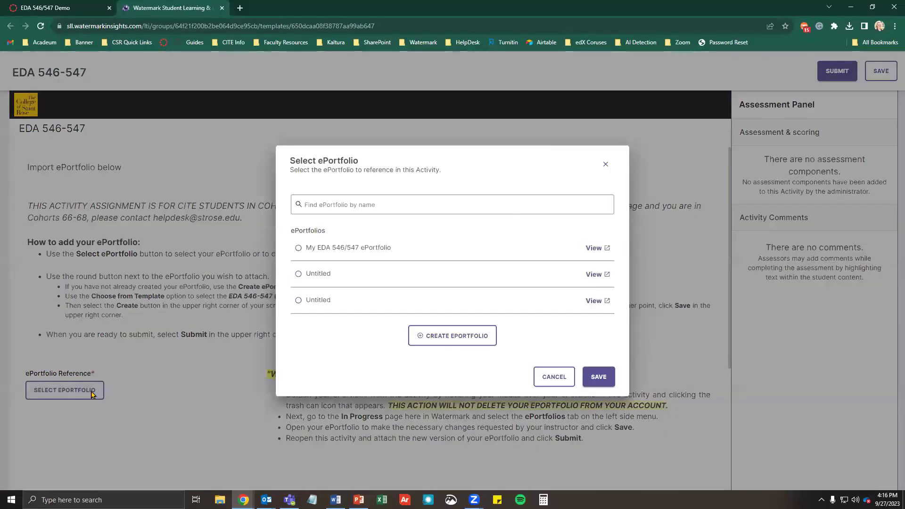
pyautogui.click(595, 249)
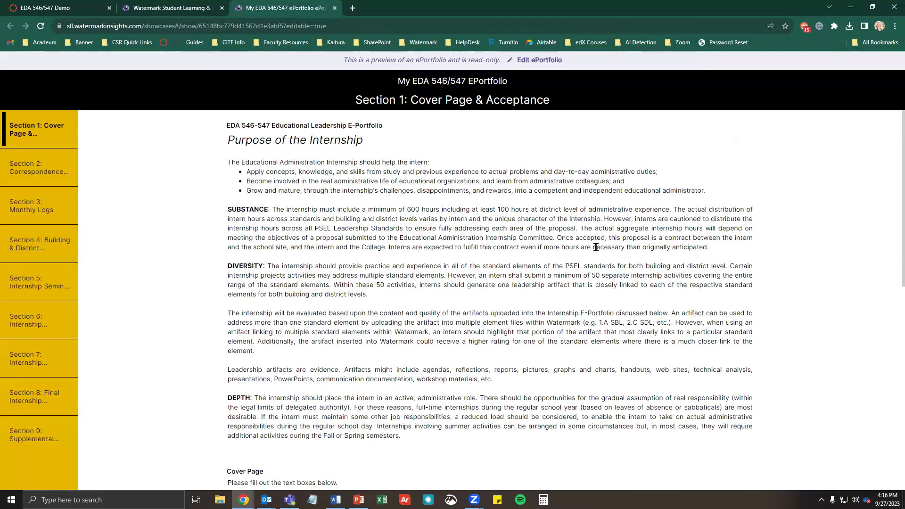
pyautogui.click(538, 64)
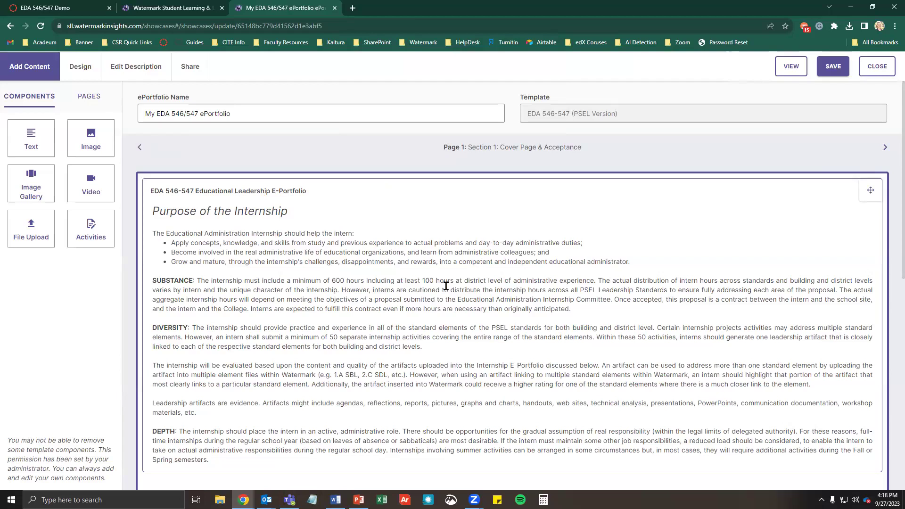
pyautogui.hotkey('ctrl', 'w')
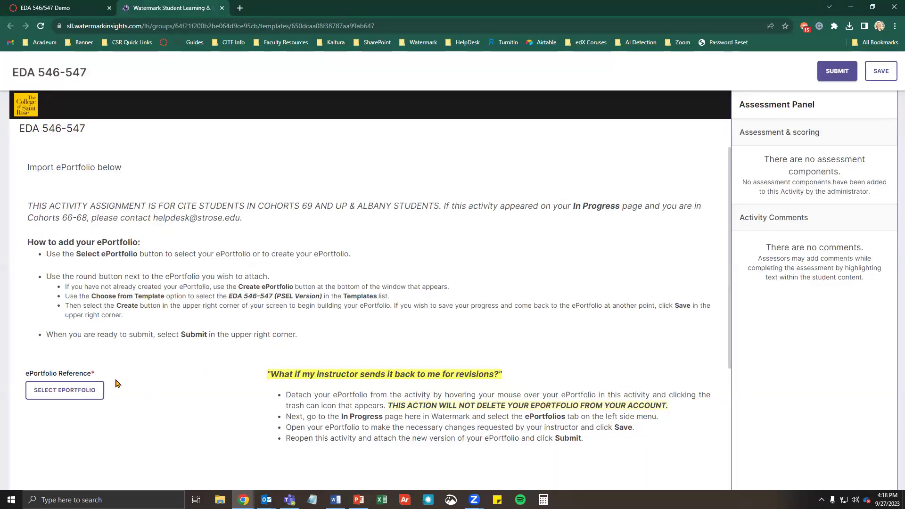
# Choose My EDA 546/547 ePortfolio for the EDA 546-547 activity and submit it
pyautogui.click(96, 392)
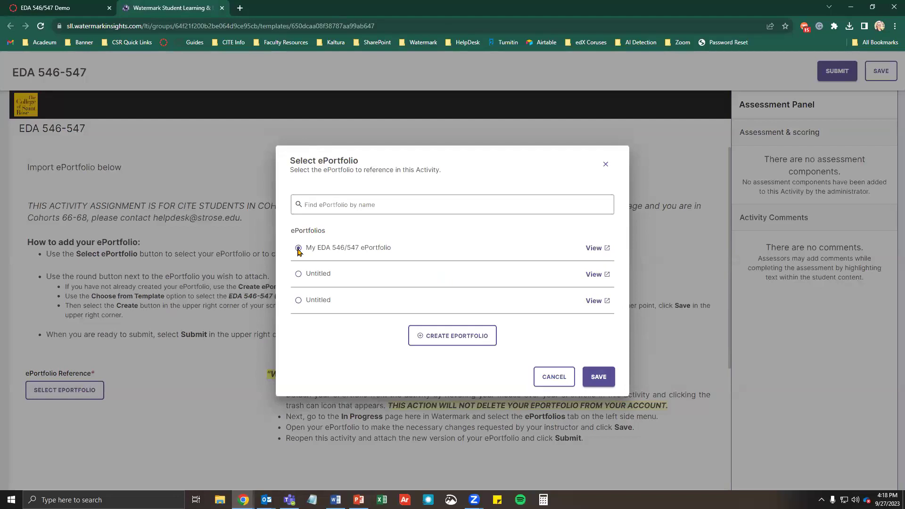
pyautogui.click(600, 375)
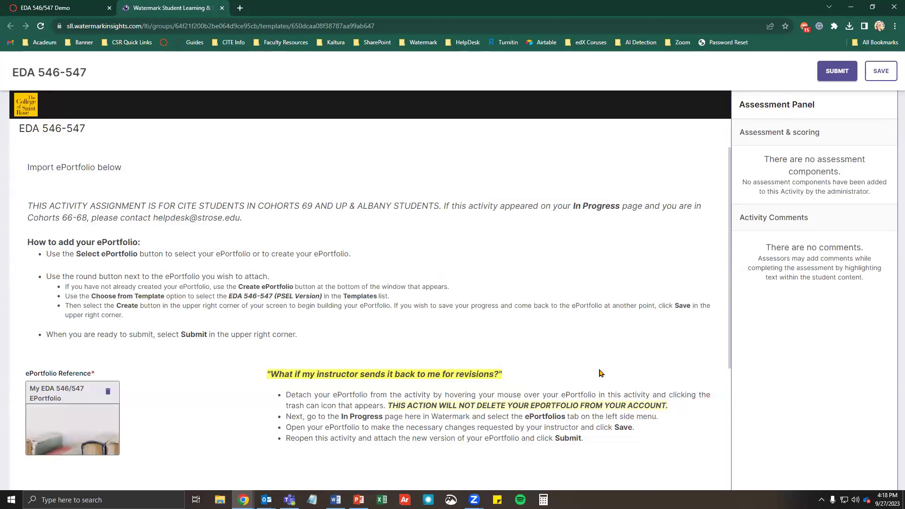
pyautogui.click(832, 73)
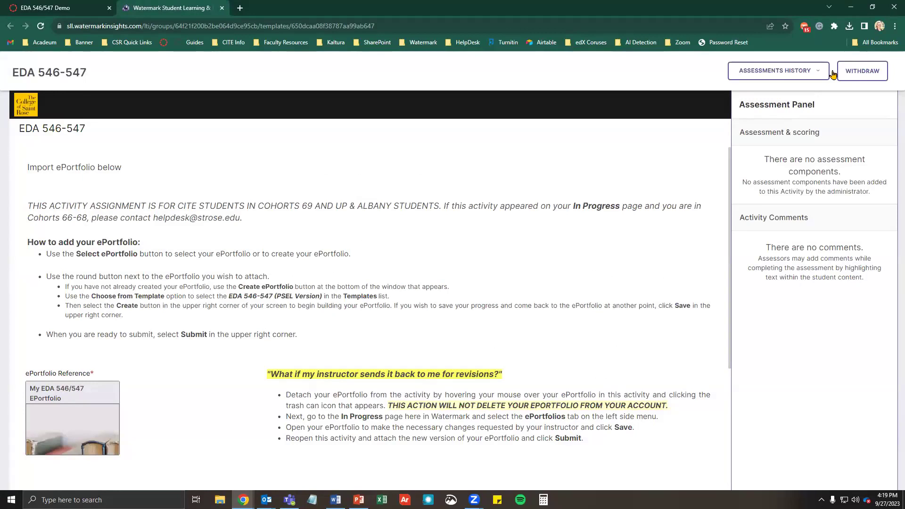
# Withdraw the EDA 546-547 submission, leaving My EDA 546/547 ePortfolio attached
pyautogui.click(864, 76)
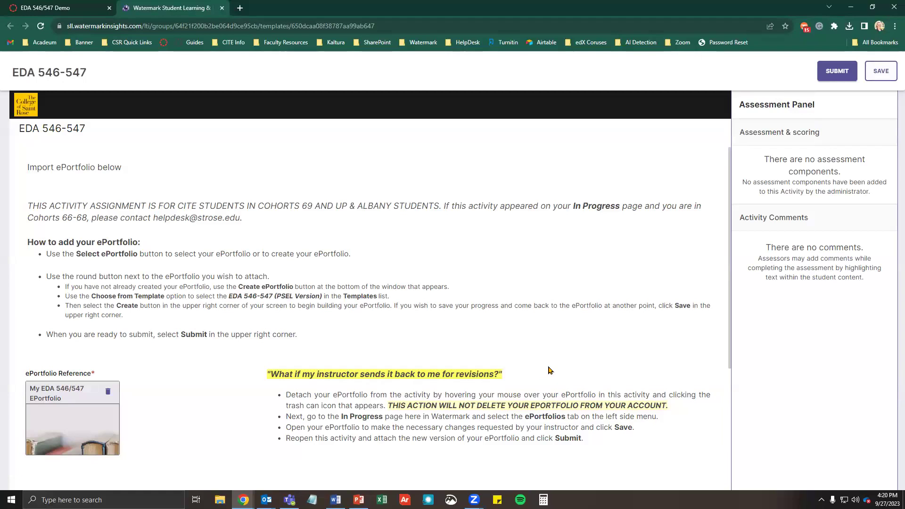
# Remove the attached ePortfolio, then open My EDA 546/547 ePortfolio in the editor at its Cover Page
pyautogui.click(110, 394)
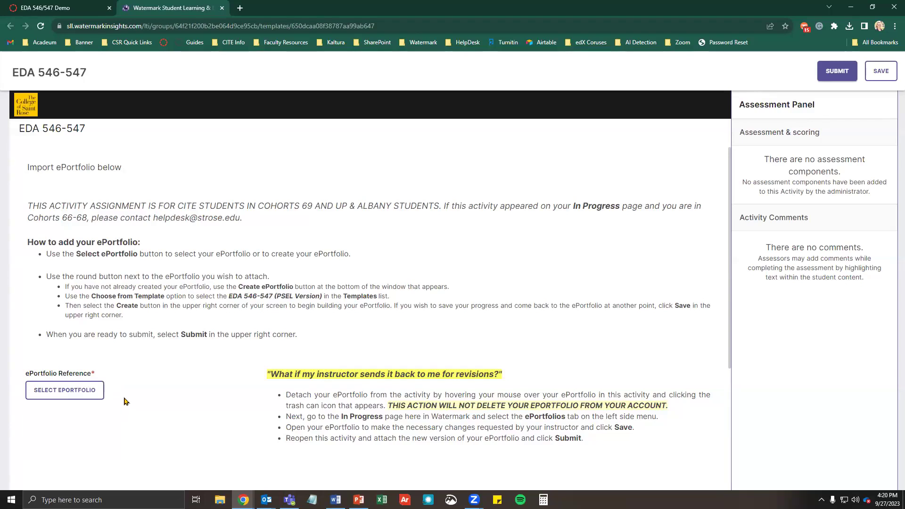
pyautogui.click(79, 397)
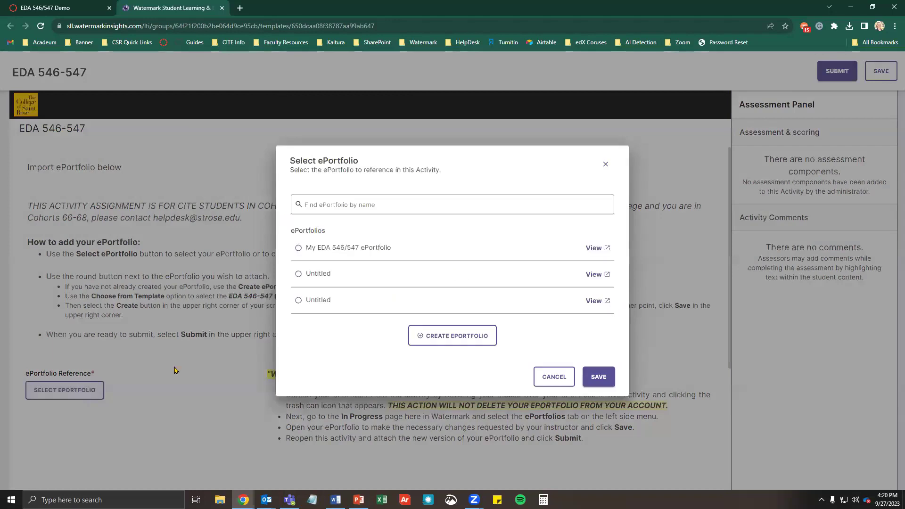
pyautogui.click(597, 250)
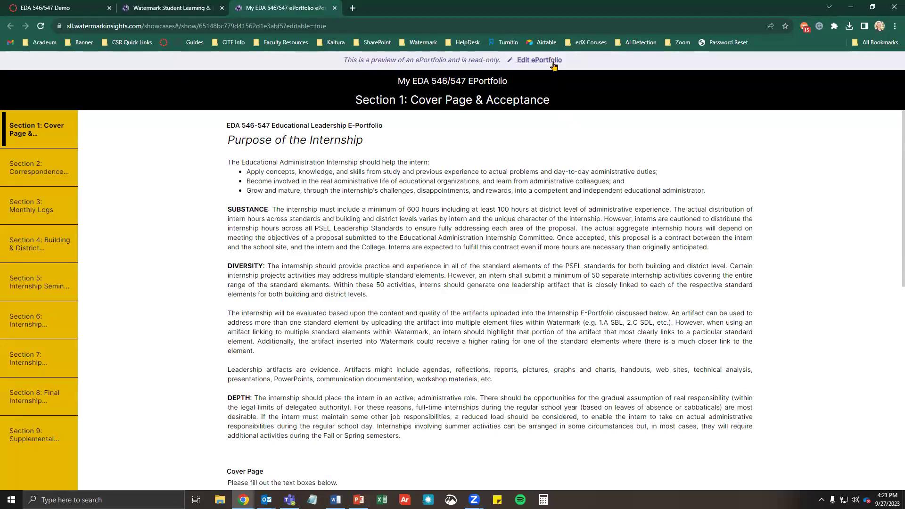
pyautogui.click(555, 65)
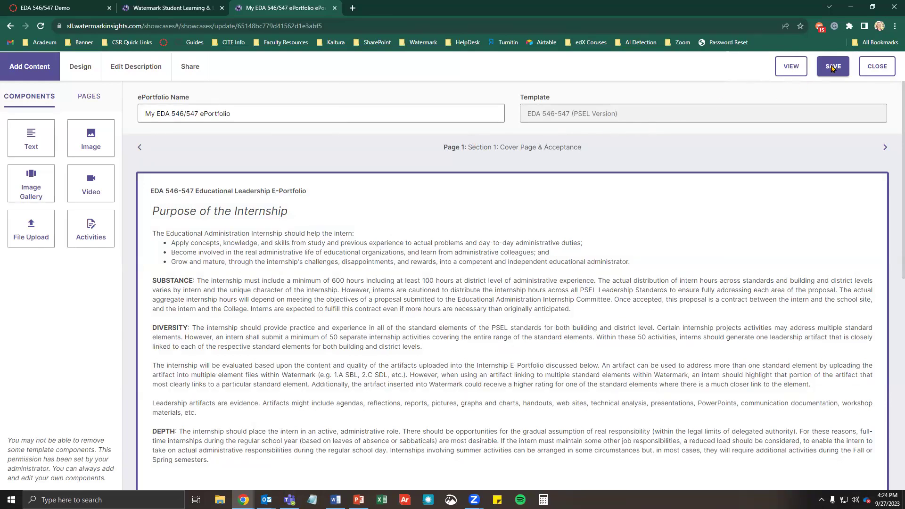
# Close the ePortfolio editor and select My EDA 546/547 ePortfolio again for EDA 546-547
pyautogui.click(335, 11)
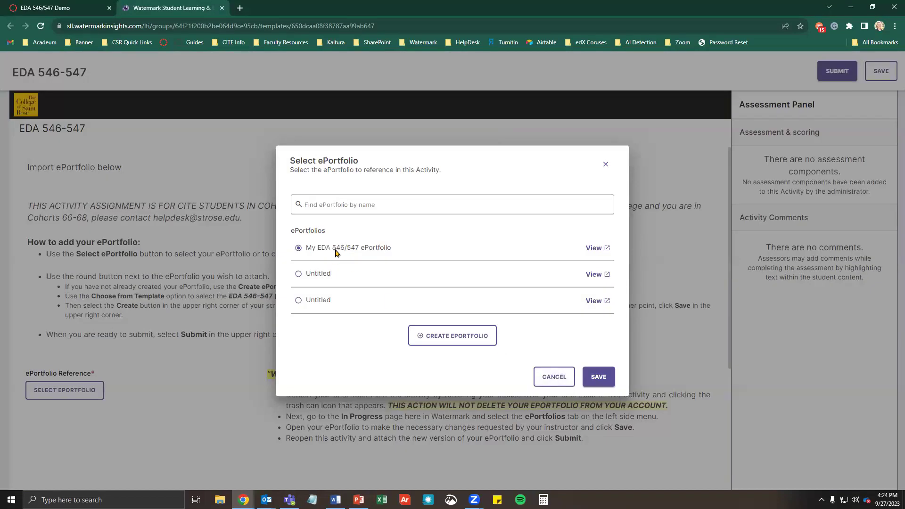
pyautogui.click(610, 378)
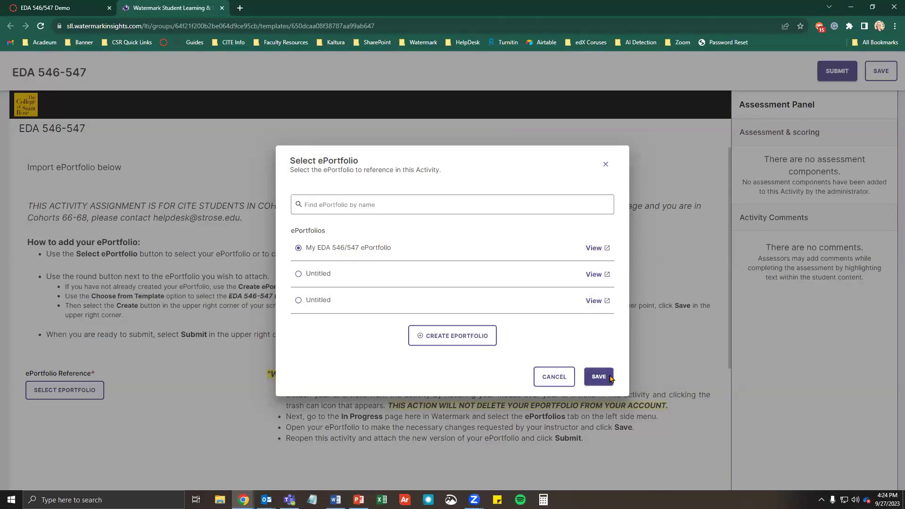